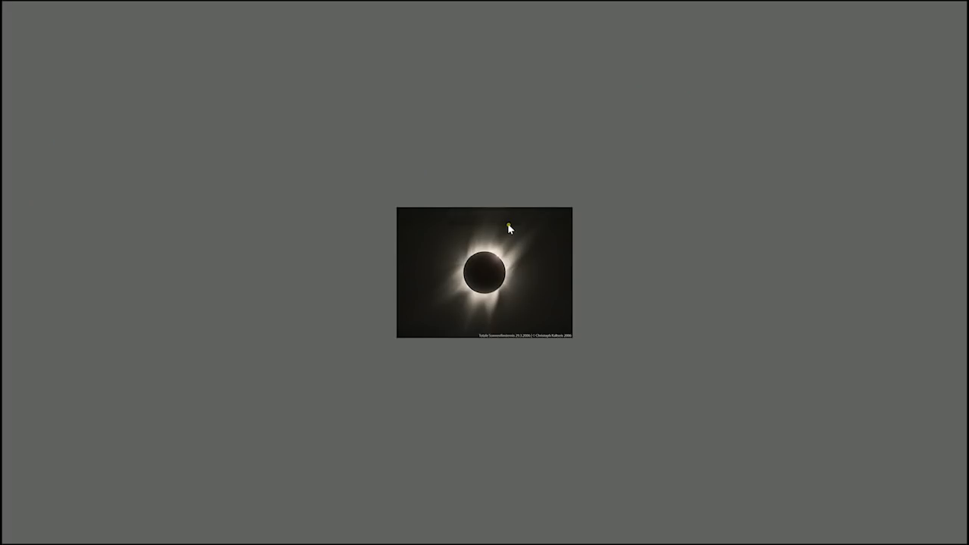
# - Examine the corona around the dark disc of the solar eclipse photo enlarged in full-screen preview, and close the preview
pyautogui.click(503, 280)
pyautogui.moveTo(547, 287); pyautogui.dragTo(565, 266)
pyautogui.press('XF86TouchpadToggle')
pyautogui.click(474, 369)
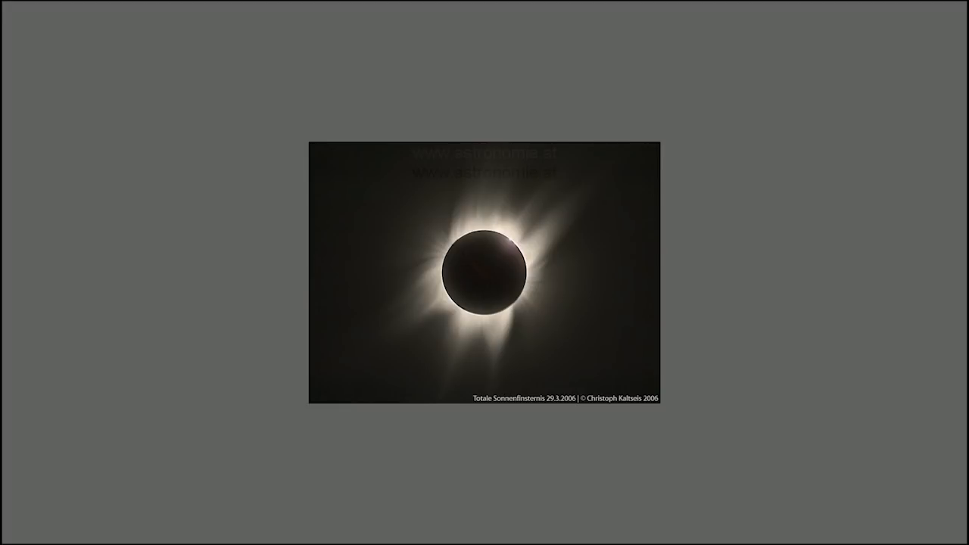
pyautogui.press('space')
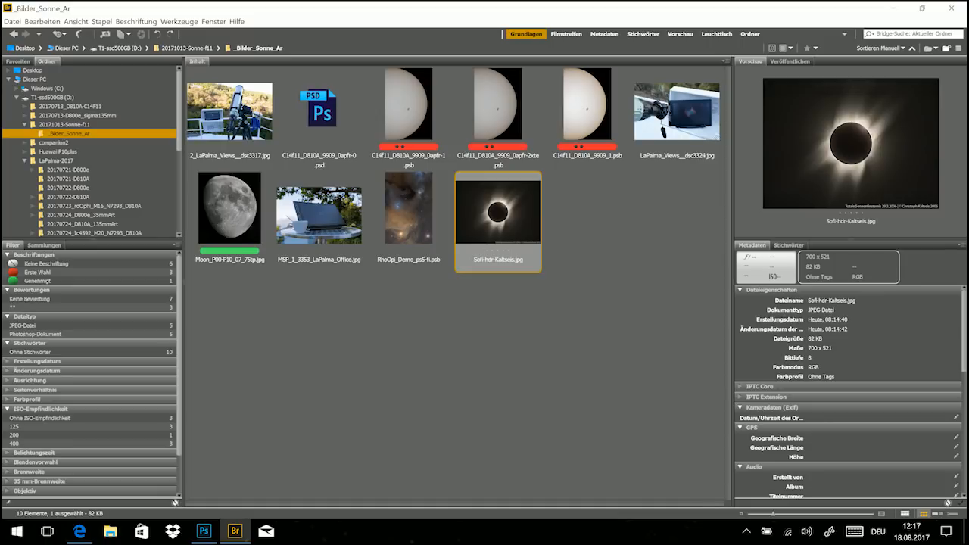
# - Switch to Photoshop and inspect the RhoOpi_Demo_ps5-fi.psb nebula image at 50%, from the orange star region to the dark cloud area
pyautogui.click(209, 534)
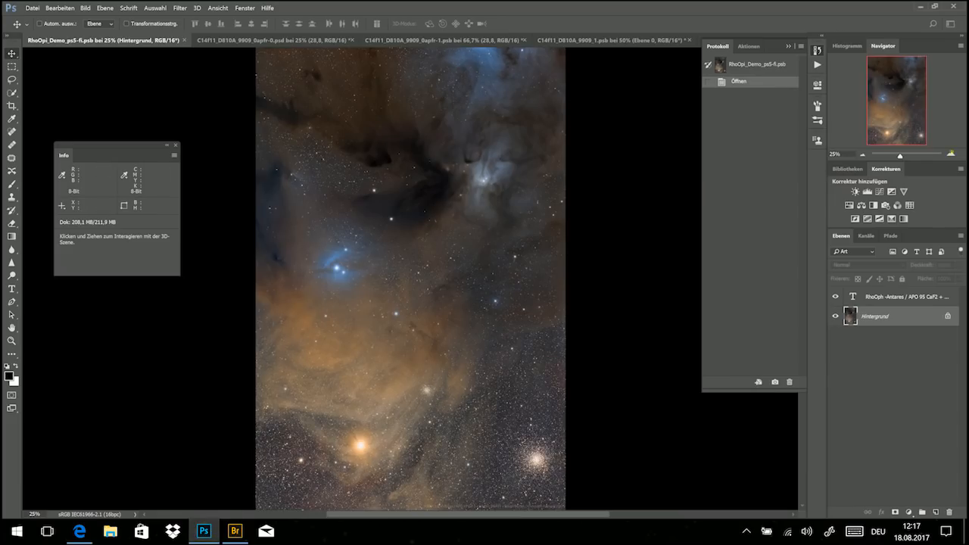
pyautogui.click(951, 154)
pyautogui.click(951, 155)
pyautogui.moveTo(901, 108); pyautogui.dragTo(900, 126)
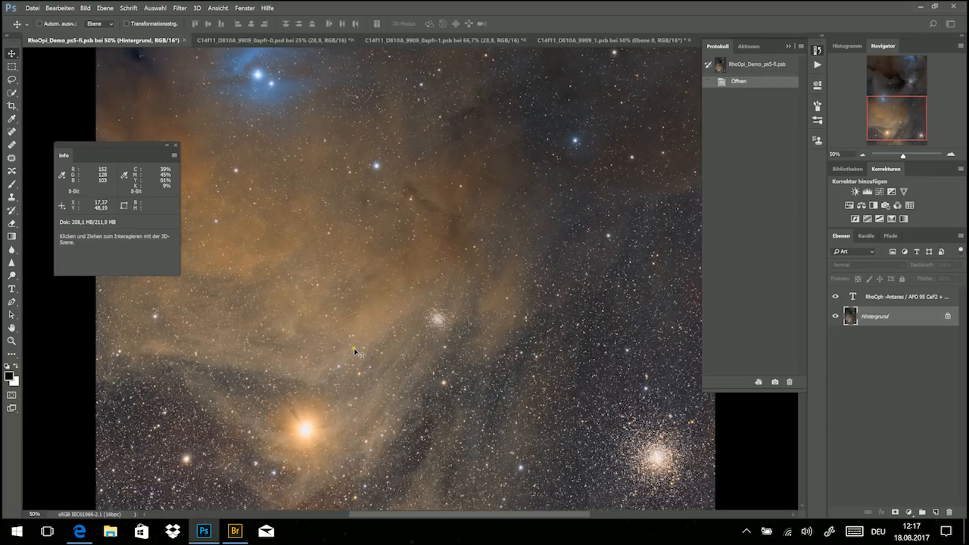
pyautogui.moveTo(895, 115); pyautogui.dragTo(902, 83)
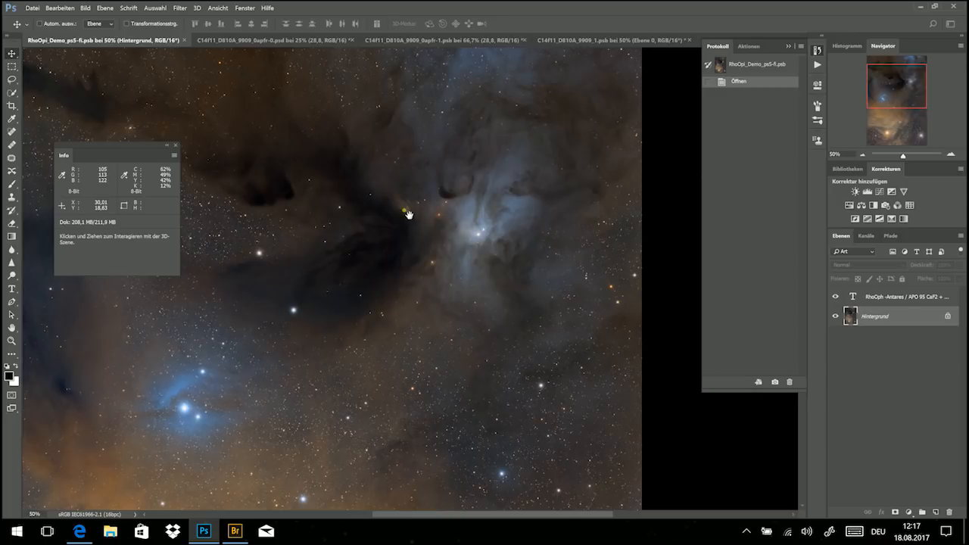
# - In C14f11_D810A_9909_0apfr-0.psd, show the detail layers 0,9 through 28,8 above the background around the sunspot
pyautogui.click(299, 40)
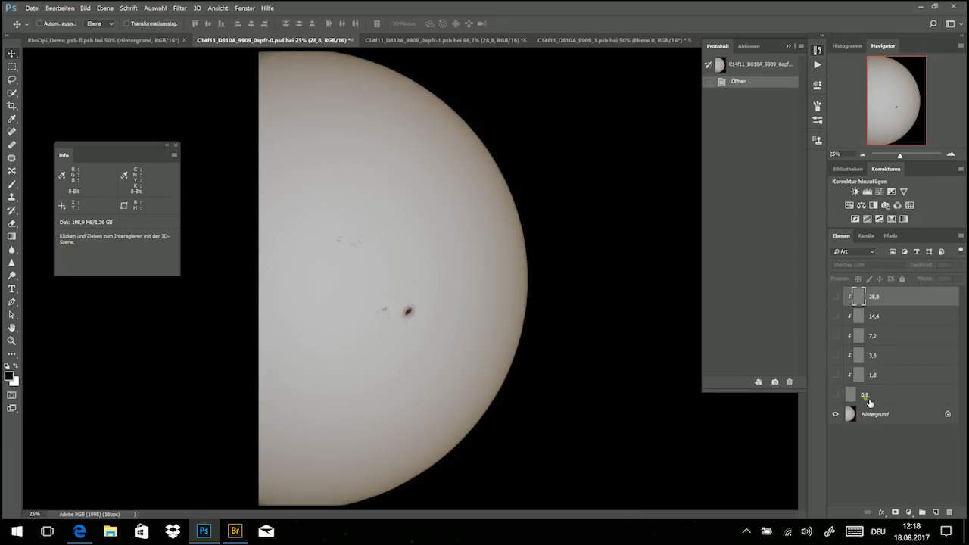
pyautogui.click(951, 155)
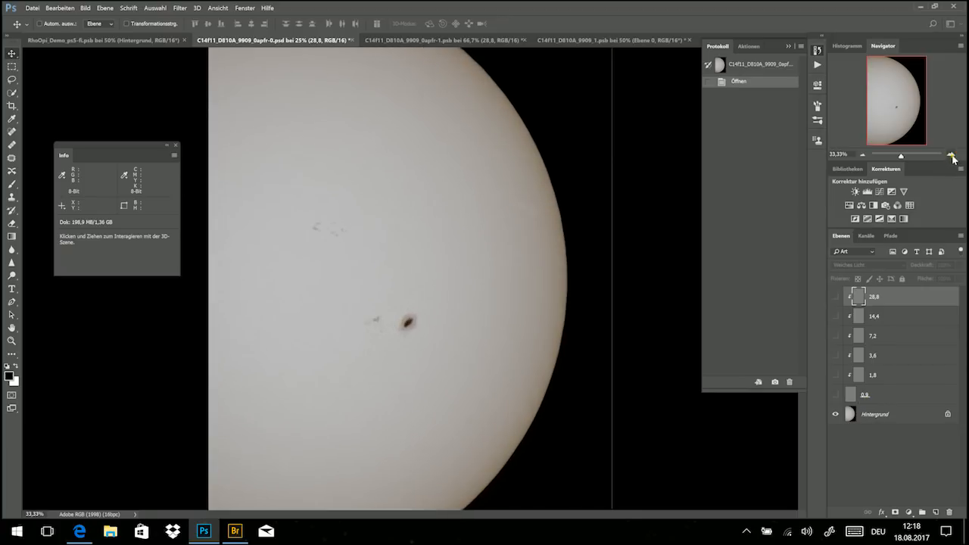
pyautogui.click(951, 155)
pyautogui.click(952, 154)
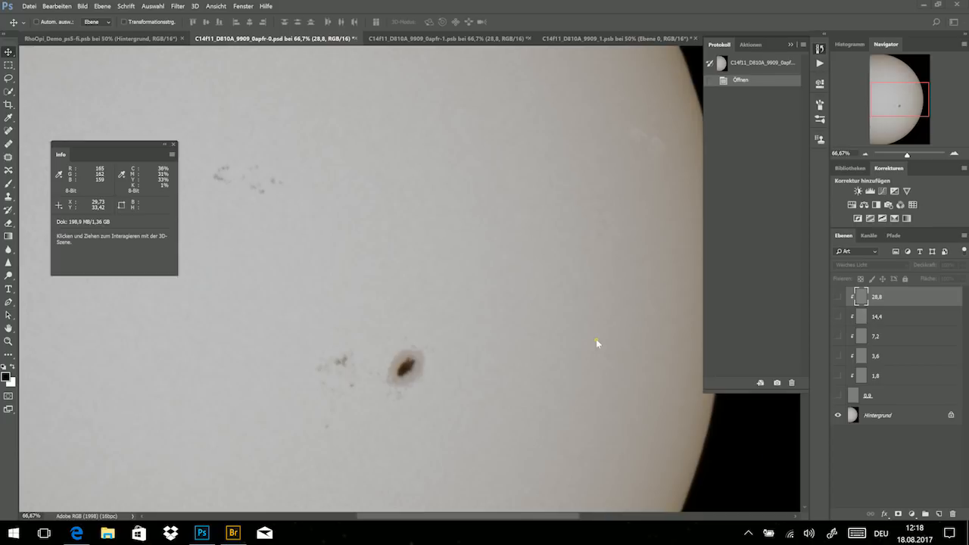
pyautogui.moveTo(907, 99); pyautogui.dragTo(913, 106)
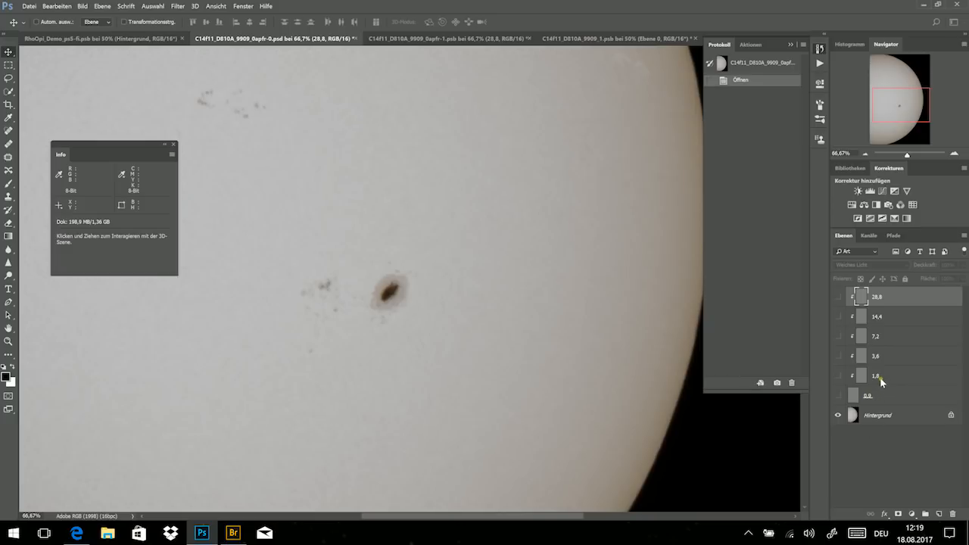
pyautogui.click(838, 395)
pyautogui.moveTo(844, 378); pyautogui.dragTo(843, 315)
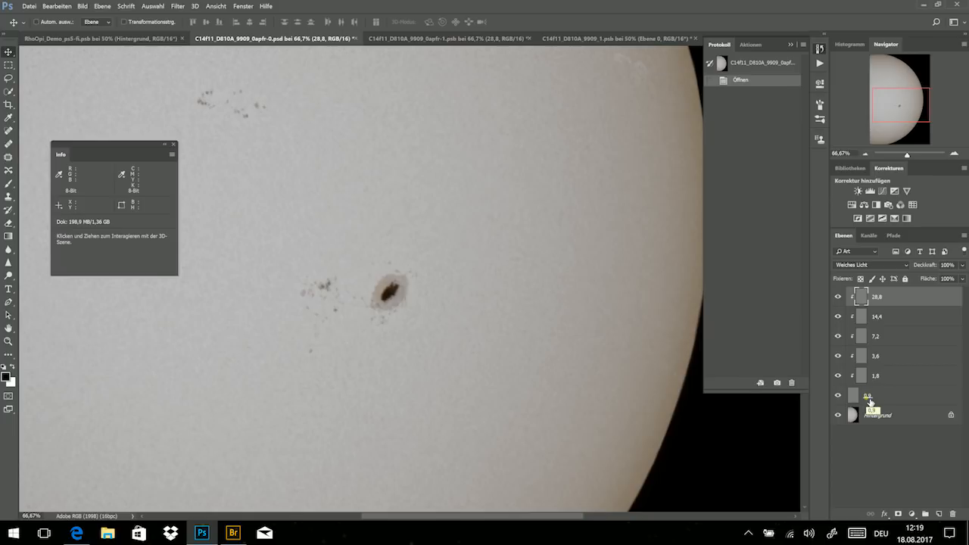
# - Switch to C14f11_D810A_9909_0apfr-1.psb and show the 28,8 Kopie layer, leaving it selected
pyautogui.click(431, 39)
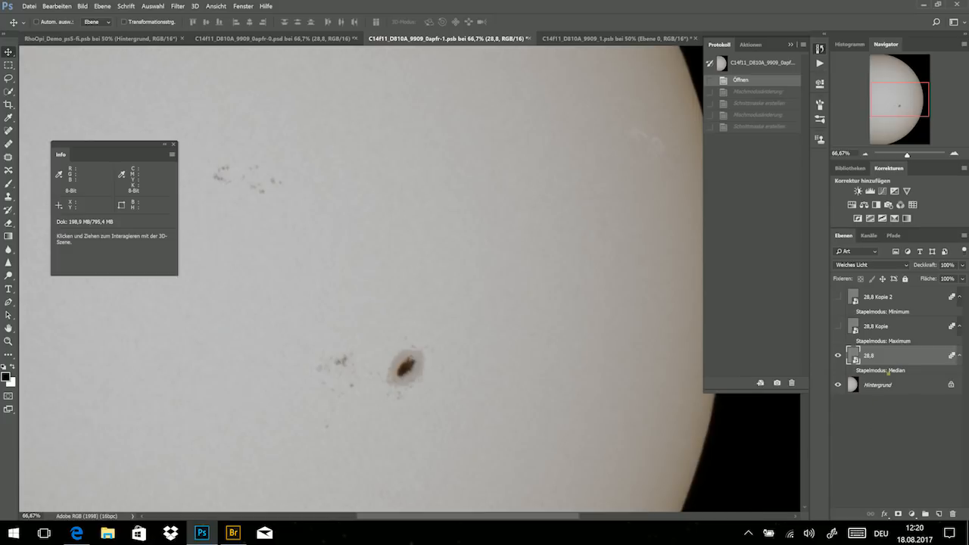
pyautogui.click(837, 326)
pyautogui.click(908, 347)
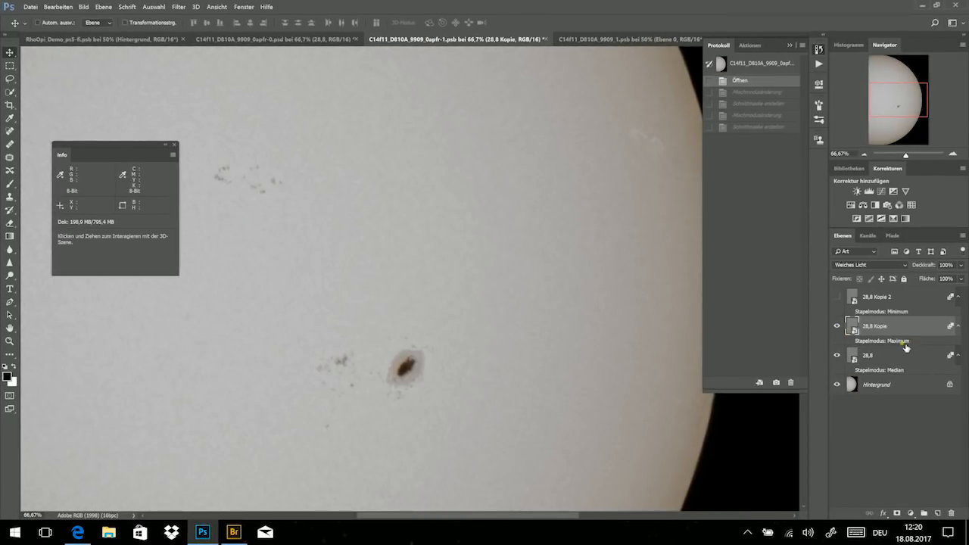
# - Look up the Stapelmodus options available for the 28,8 Kopie smart object
pyautogui.click(100, 8)
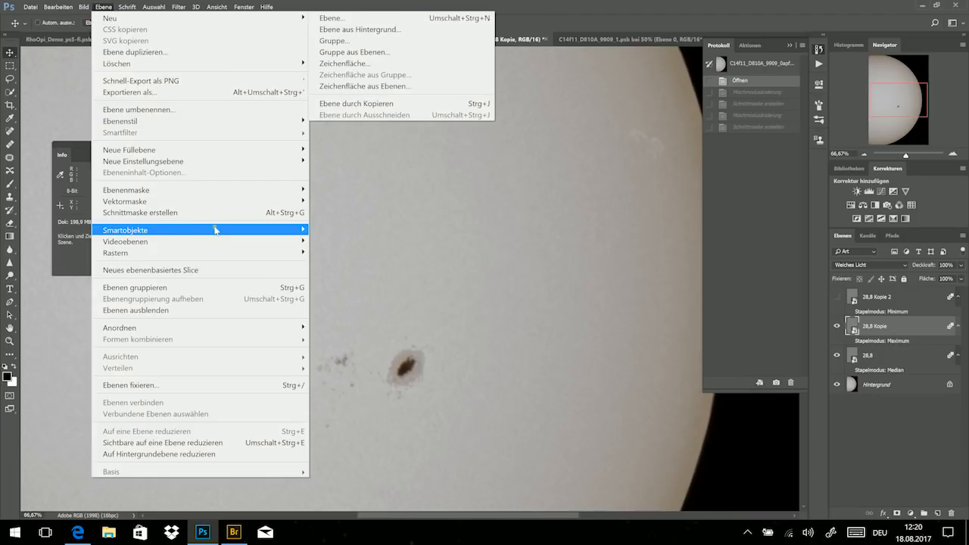
pyautogui.moveTo(218, 230)
pyautogui.moveTo(369, 410)
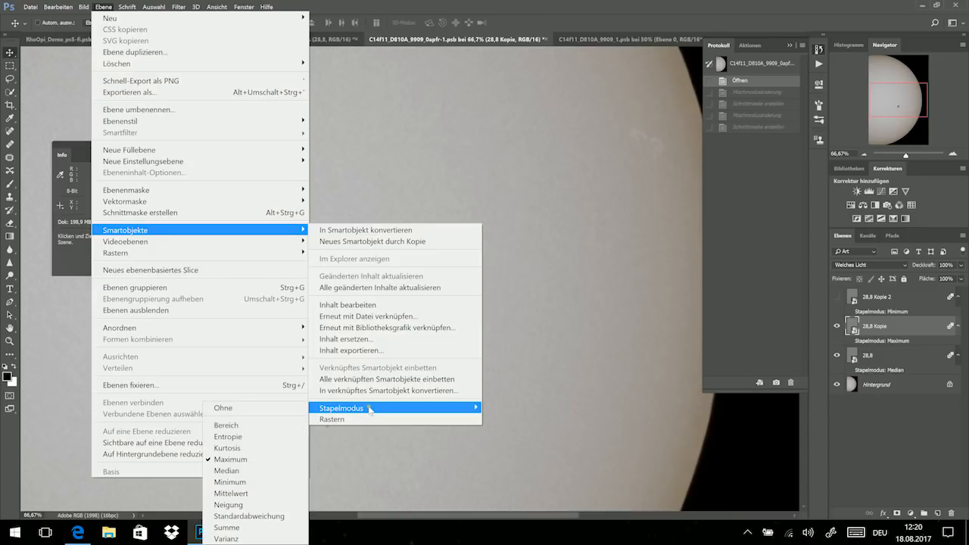
pyautogui.click(256, 470)
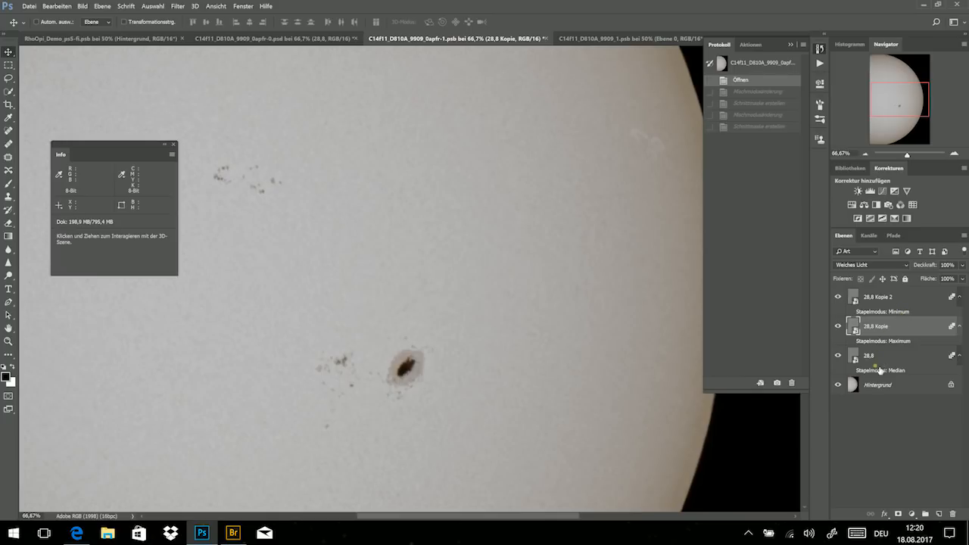
# - Compare the effects of the Maximum and Minimum stack layers by toggling the visibility of 28,8 Kopie and 28,8 Kopie 2
pyautogui.click(901, 303)
pyautogui.moveTo(837, 296); pyautogui.dragTo(845, 342)
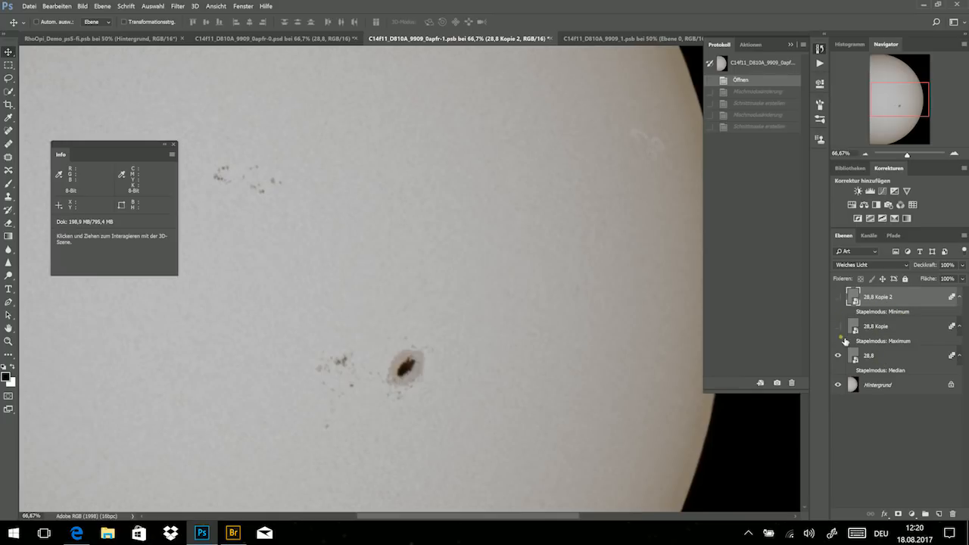
pyautogui.click(839, 327)
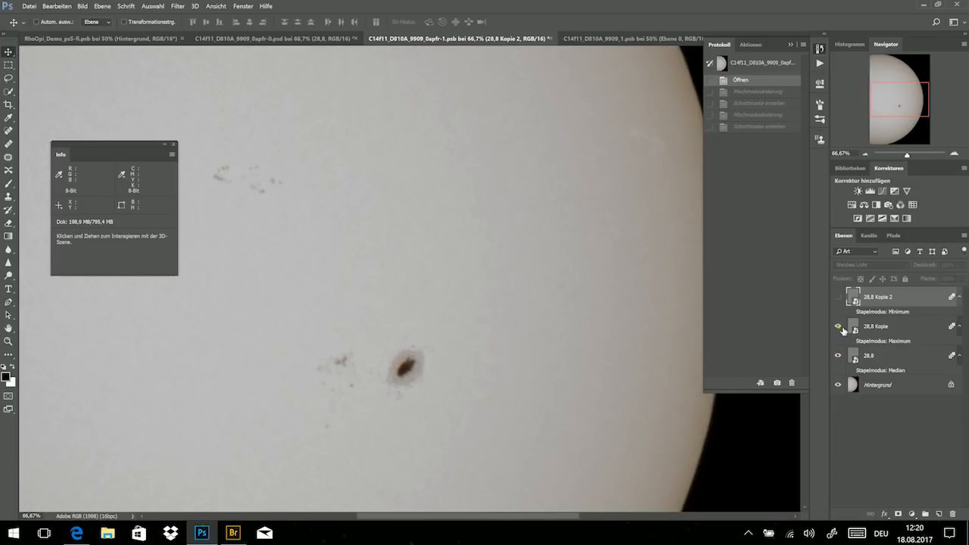
pyautogui.click(839, 298)
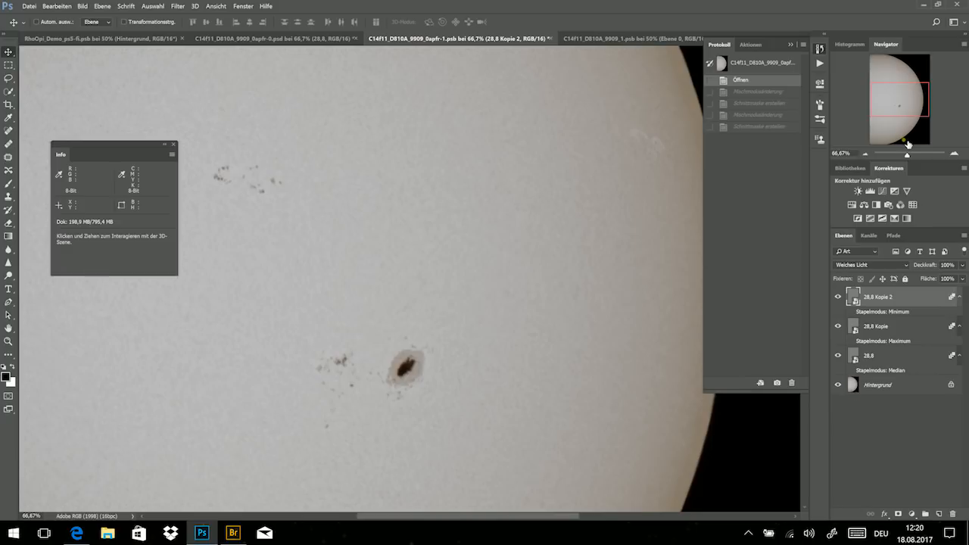
pyautogui.click(838, 298)
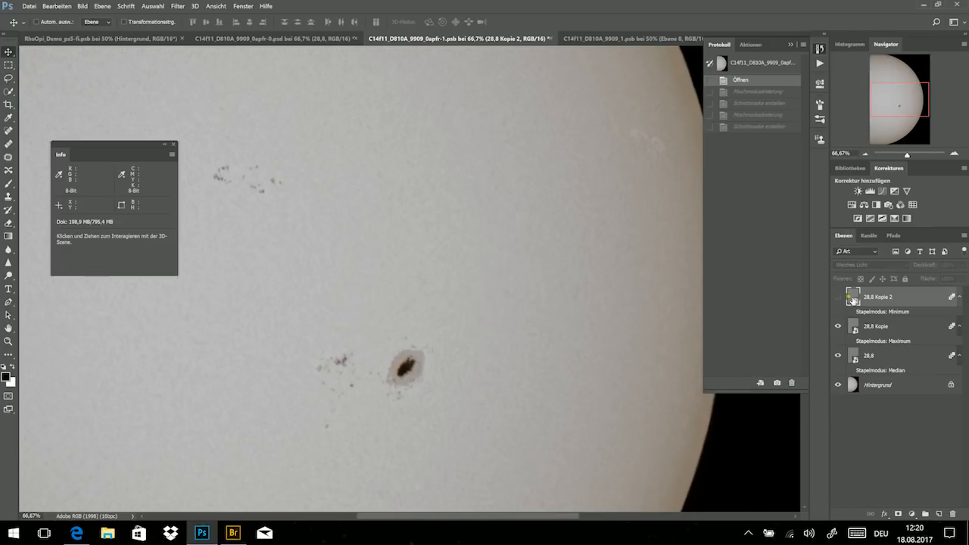
# - Set the blend mode of the 28,8 Kopie layer to Hartes Licht and clip it to the 28,8 layer
pyautogui.click(897, 331)
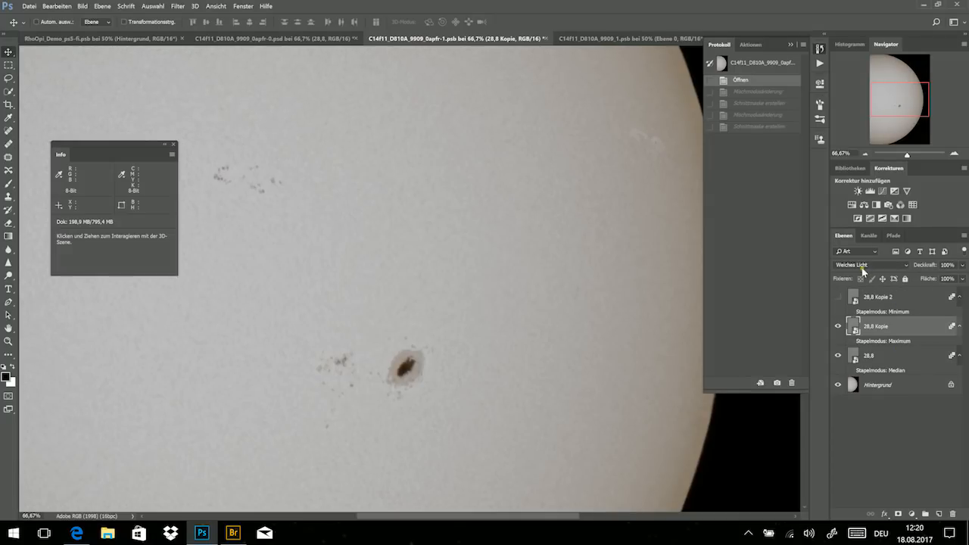
pyautogui.click(863, 266)
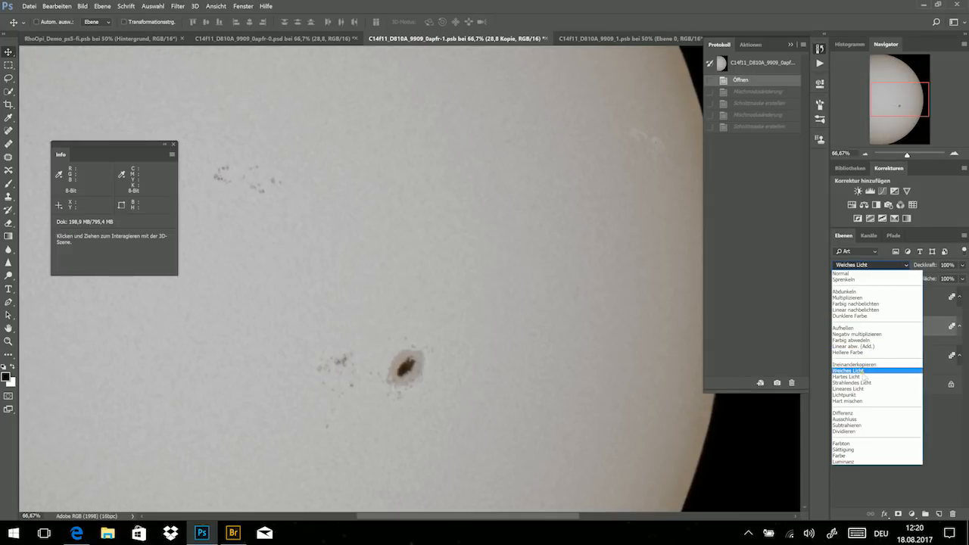
pyautogui.click(862, 376)
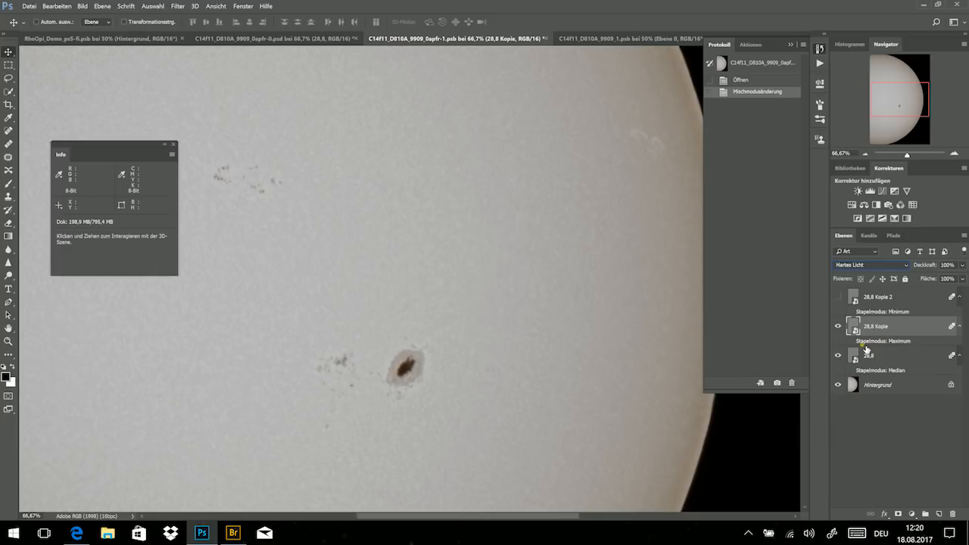
pyautogui.press('alt')
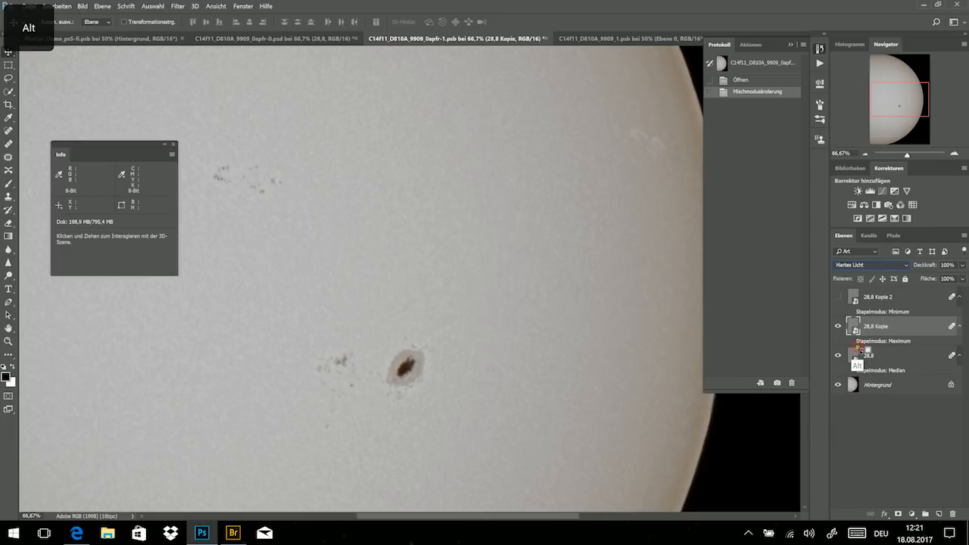
pyautogui.keyDown('alt'); pyautogui.click(860, 355); pyautogui.keyUp('alt')
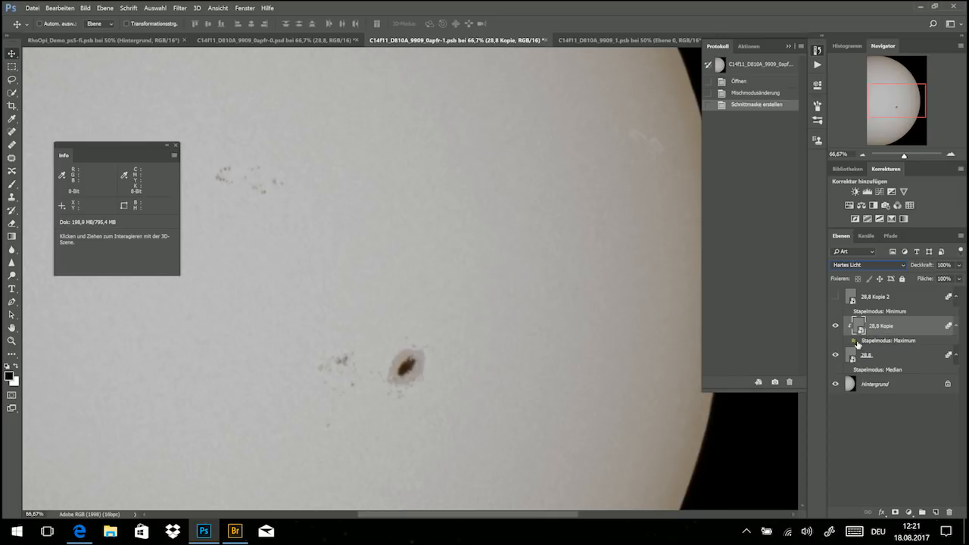
# - Show the 28,8 Kopie 2 layer in Hartes Licht blend mode and clip it to the layers below
pyautogui.click(837, 298)
pyautogui.click(876, 300)
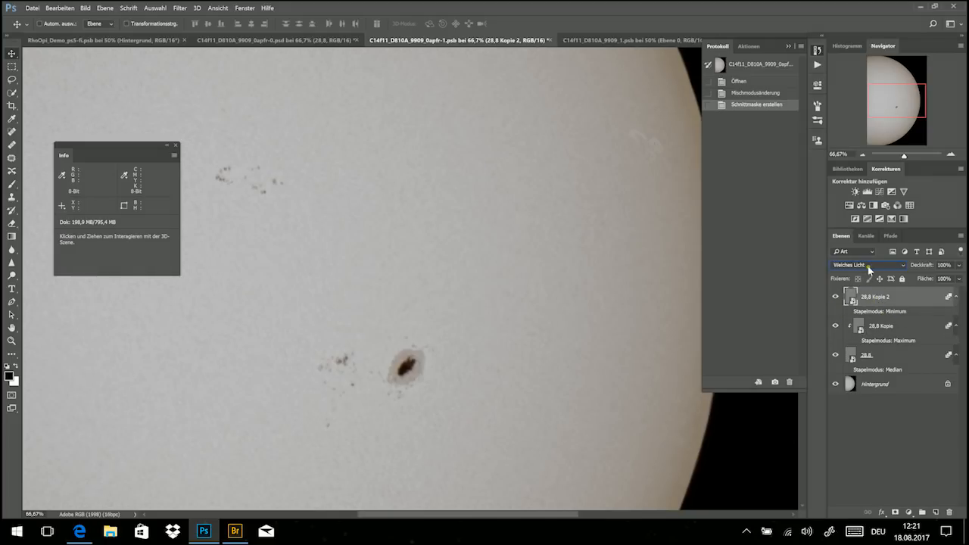
pyautogui.click(871, 266)
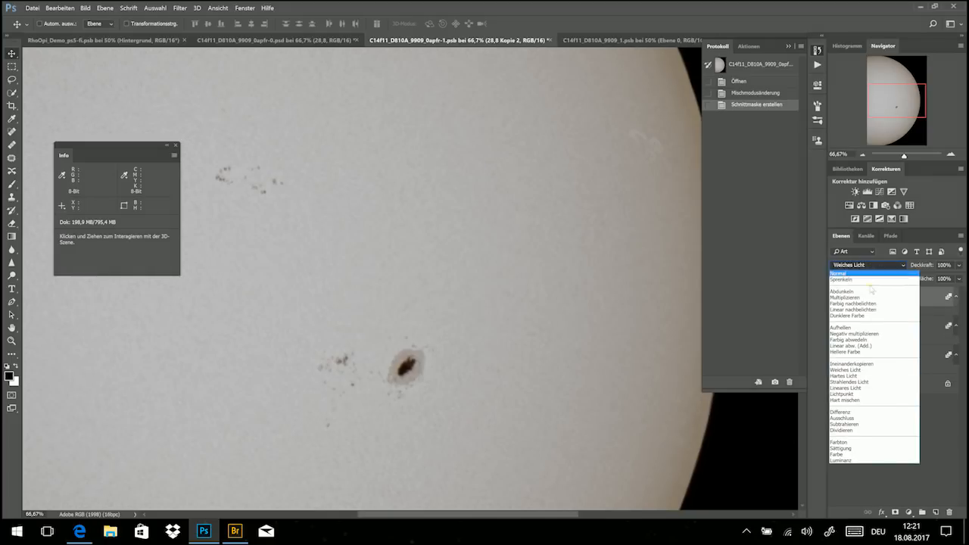
pyautogui.click(863, 381)
pyautogui.click(867, 266)
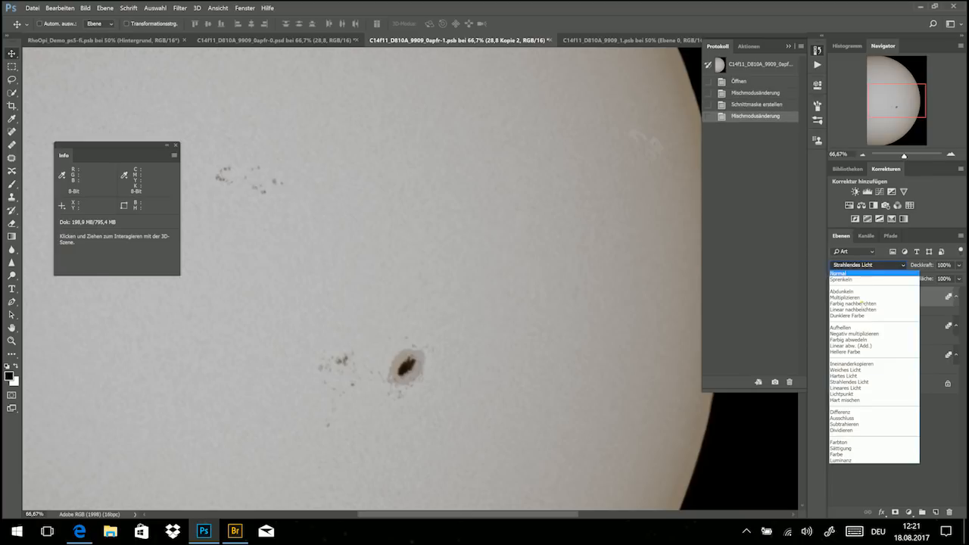
pyautogui.click(859, 375)
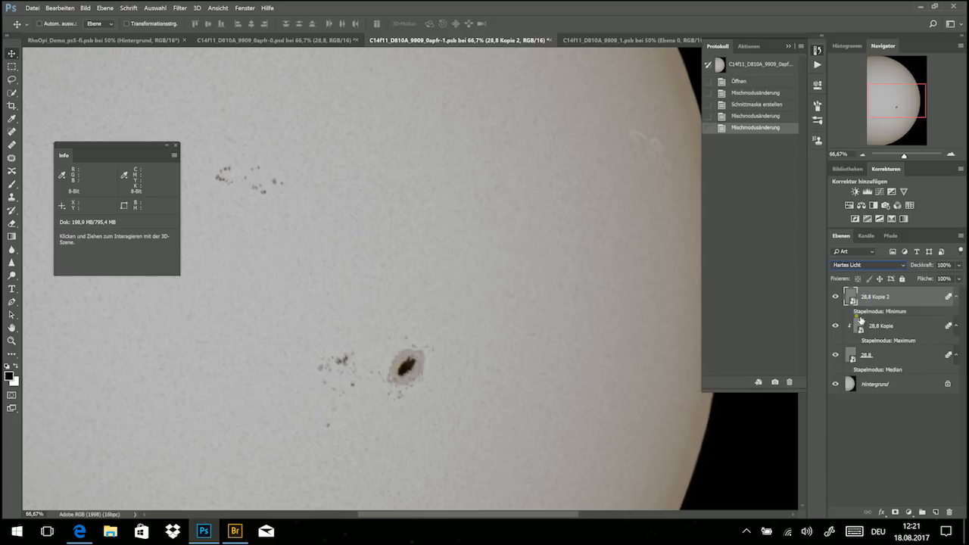
pyautogui.press('alt')
pyautogui.keyDown('alt'); pyautogui.click(859, 317); pyautogui.keyUp('alt')
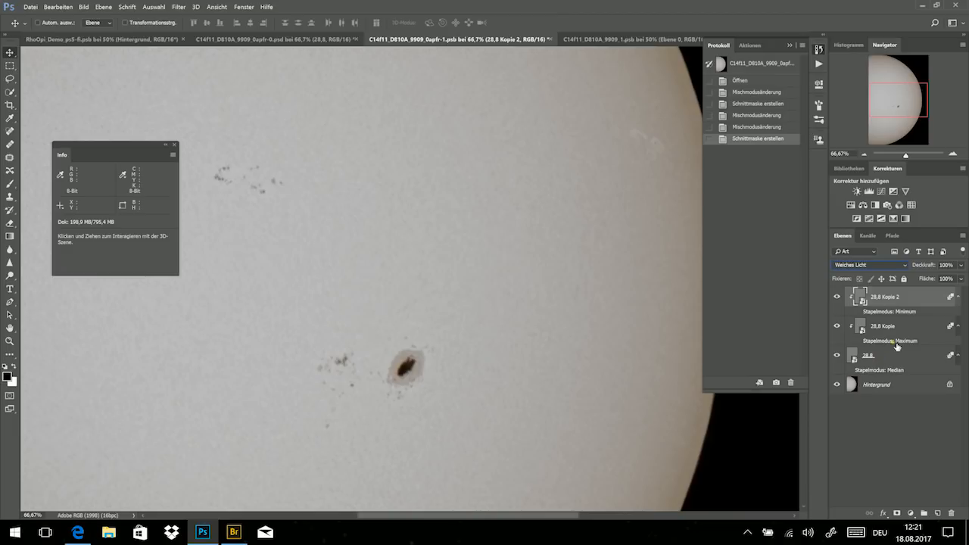
# - Try the Ineinanderkopieren blend mode on the 28,8 Median layer and restore Weiches Licht
pyautogui.click(895, 350)
pyautogui.click(867, 265)
pyautogui.click(852, 364)
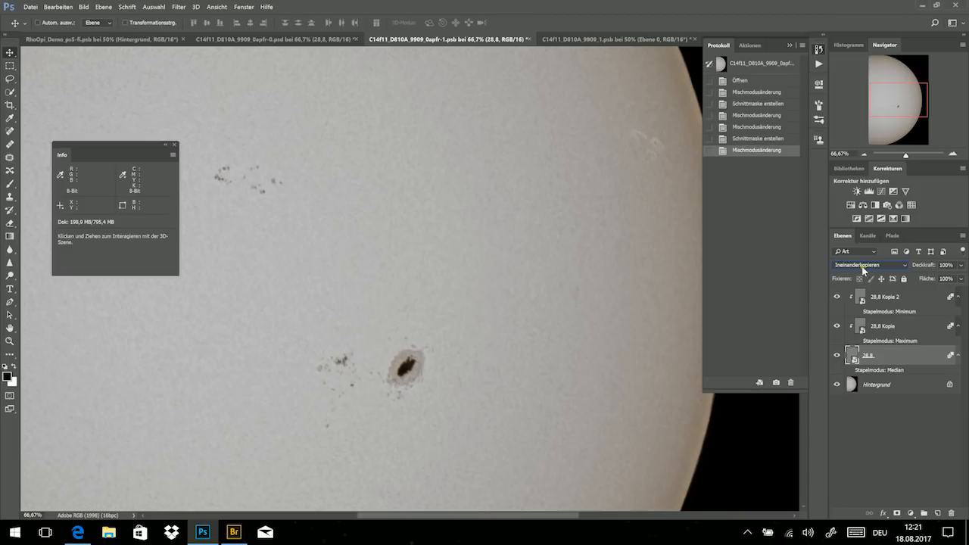
pyautogui.click(864, 267)
pyautogui.click(859, 371)
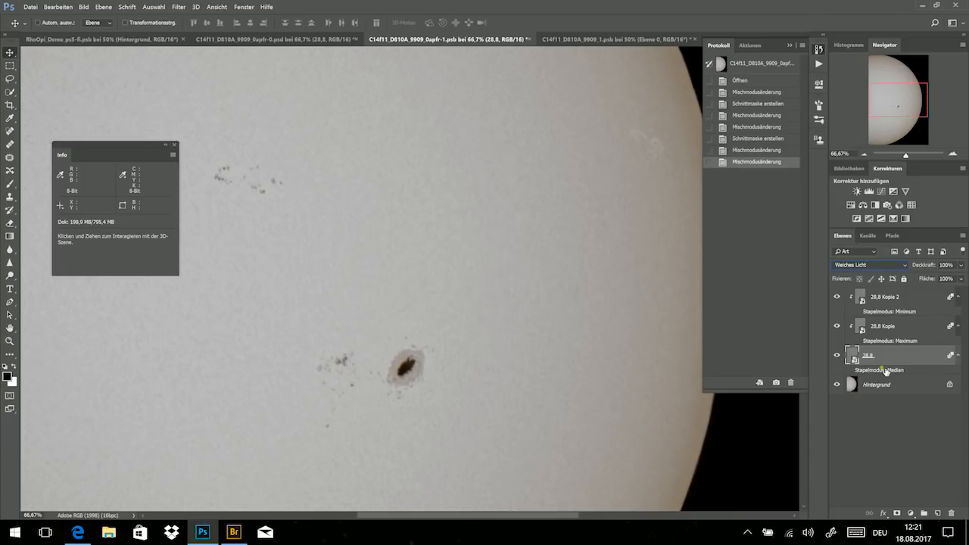
# - Select the three 28,8 detail layers together and switch to the C14f11_D810A_9909_1.psb image
pyautogui.keyDown('shift'); pyautogui.click(905, 303); pyautogui.keyUp('shift')
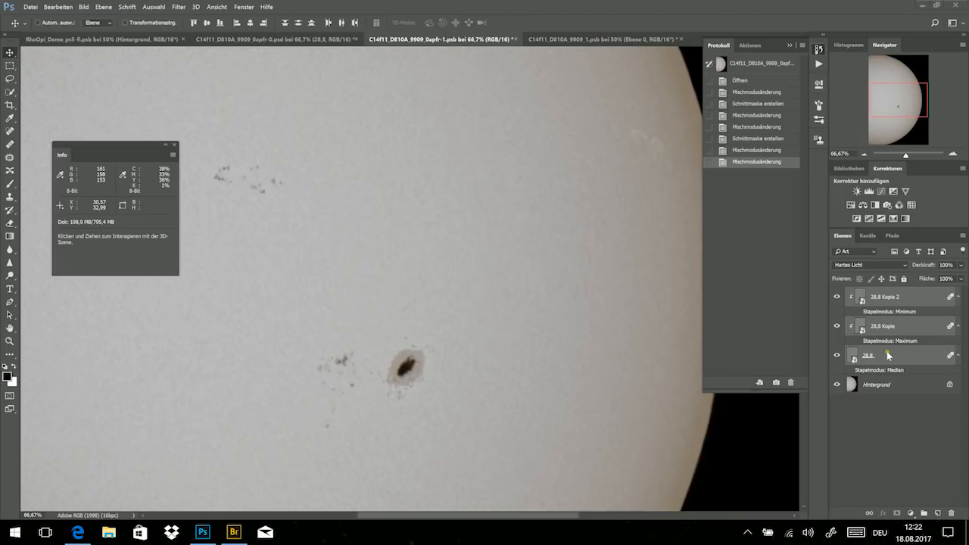
pyautogui.click(590, 44)
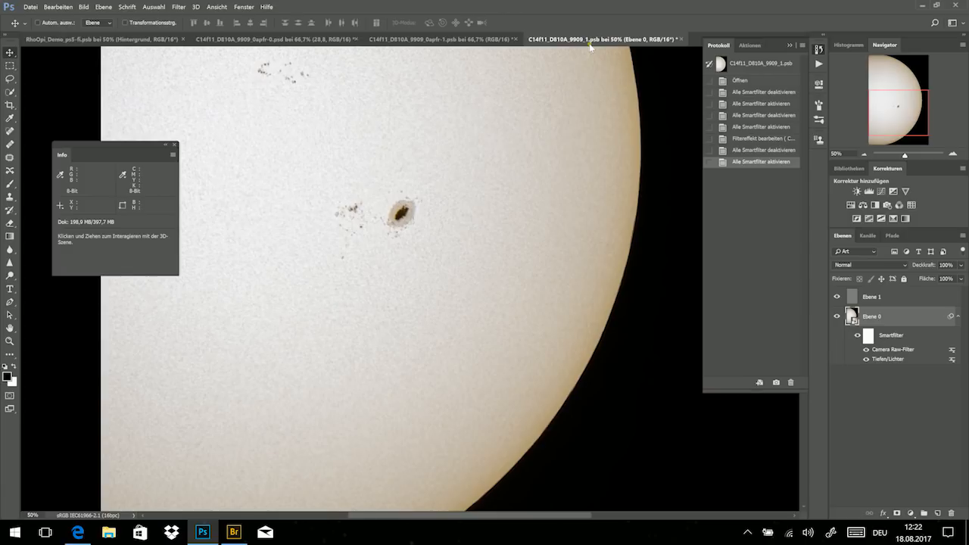
# - Show the smart object stack modes for Ebene 0, including Median, and compare C14f11_D810A_9909_0apfr-1.psb with C14f11_D810A_9909_1.psb
pyautogui.click(104, 7)
pyautogui.moveTo(237, 229)
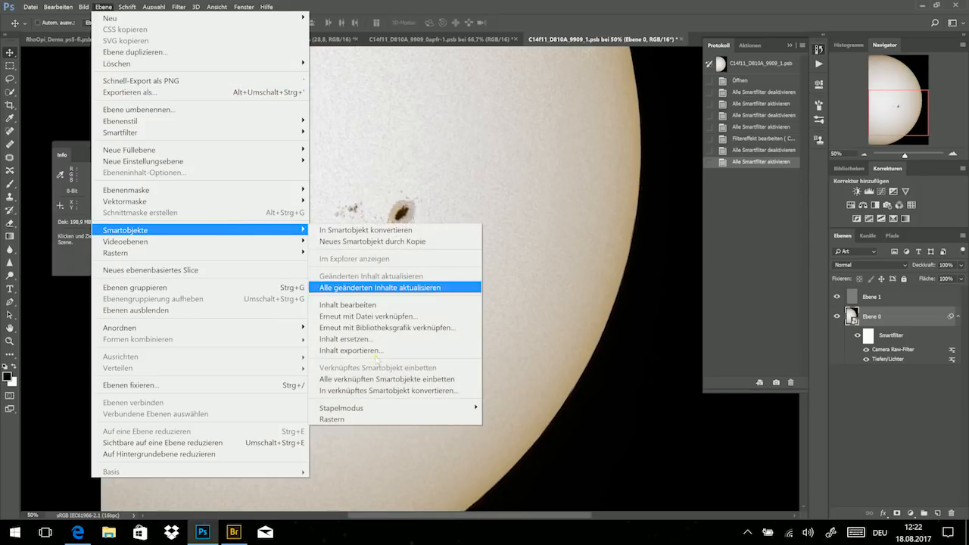
pyautogui.moveTo(364, 409)
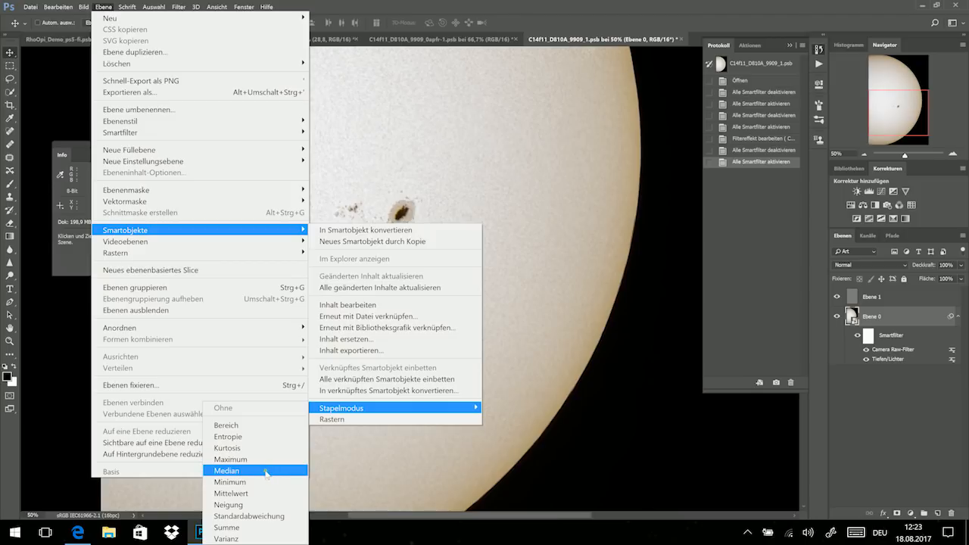
pyautogui.click(485, 41)
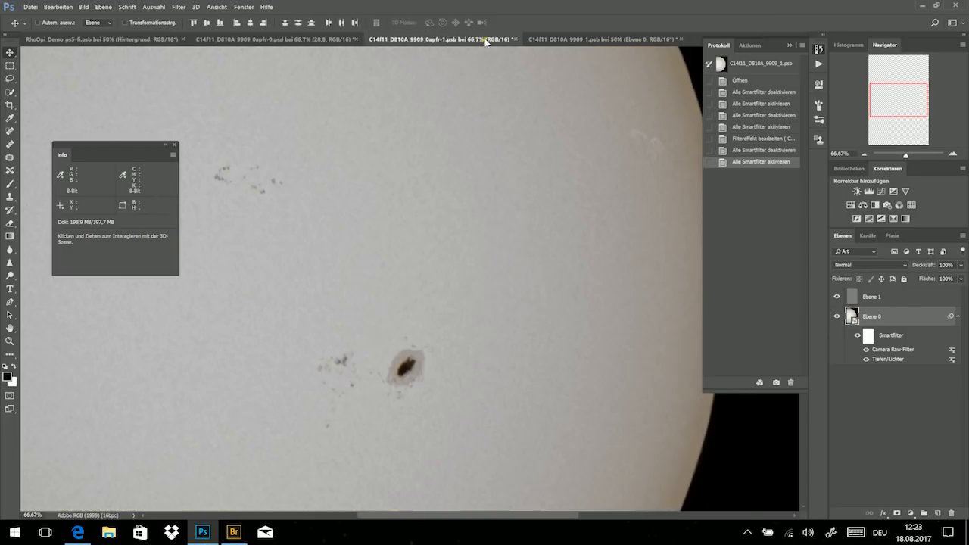
pyautogui.click(541, 39)
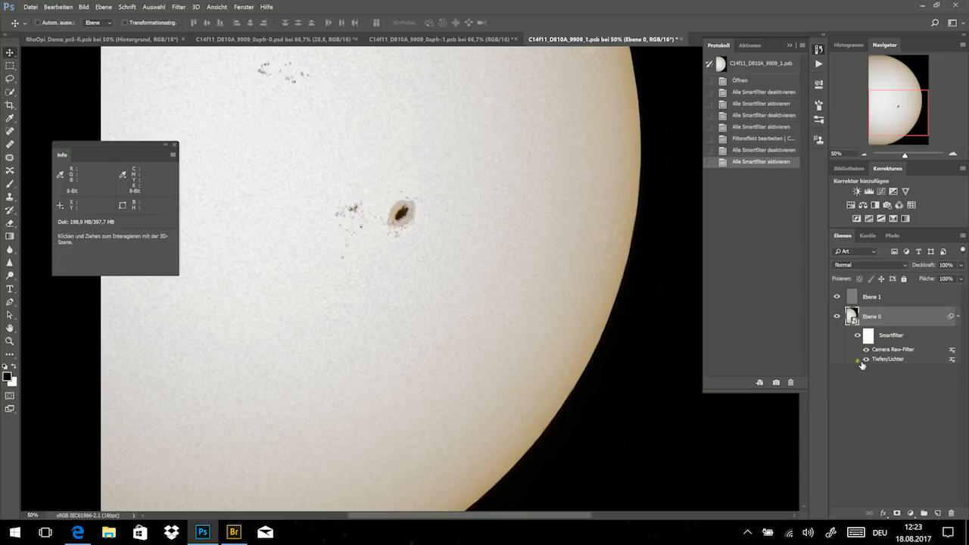
# - Inspect the sunspot up close and review the basic and effects settings of the Camera Raw filter on Ebene 0
pyautogui.click(953, 156)
pyautogui.click(953, 156)
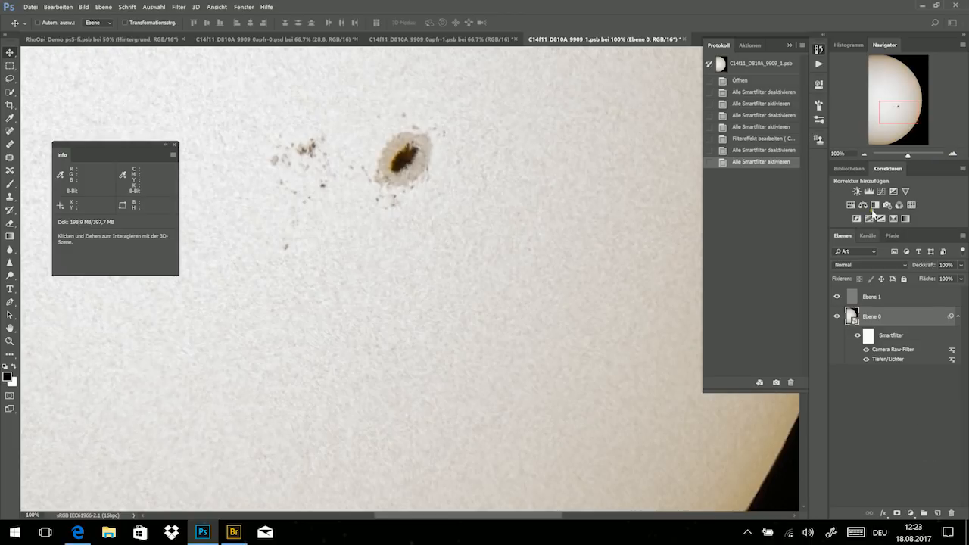
pyautogui.click(864, 154)
pyautogui.moveTo(896, 106); pyautogui.dragTo(902, 102)
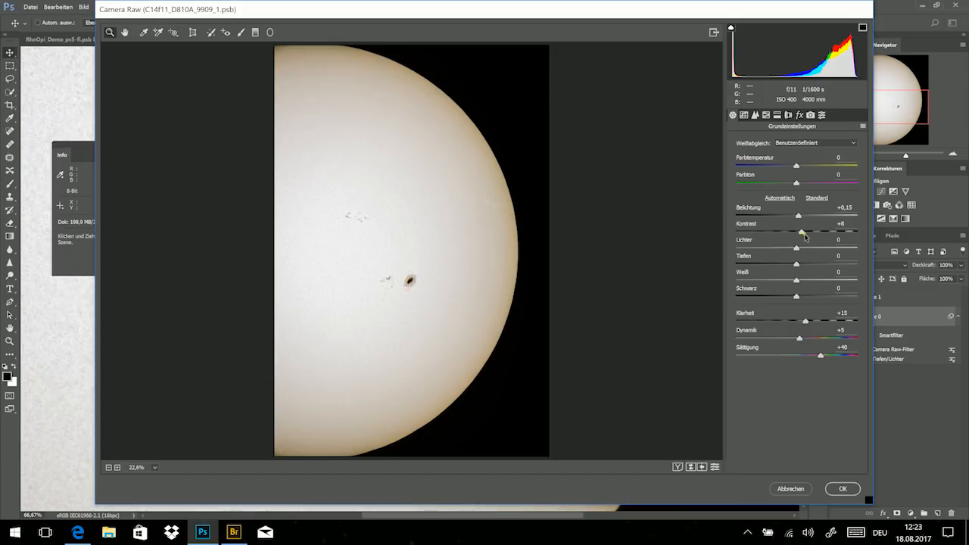
pyautogui.click(799, 114)
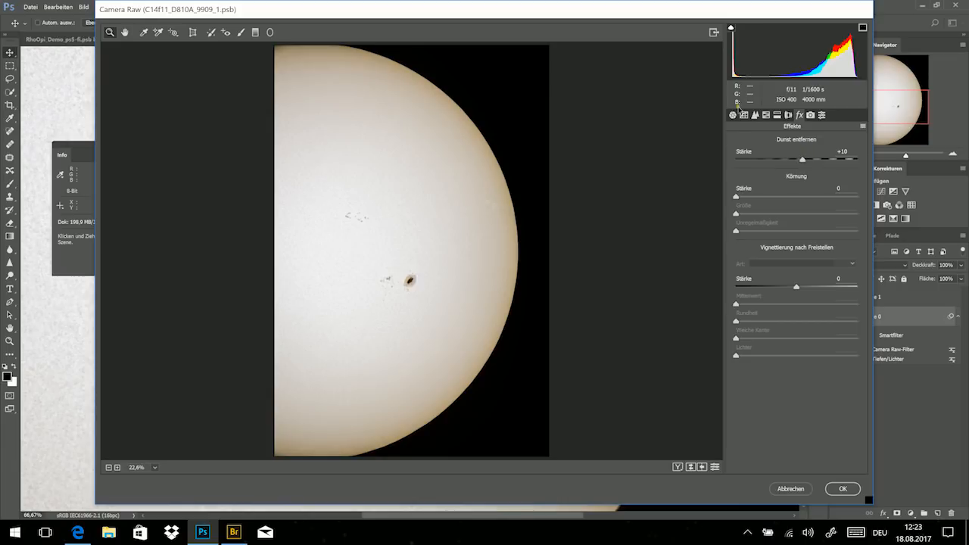
pyautogui.click(732, 115)
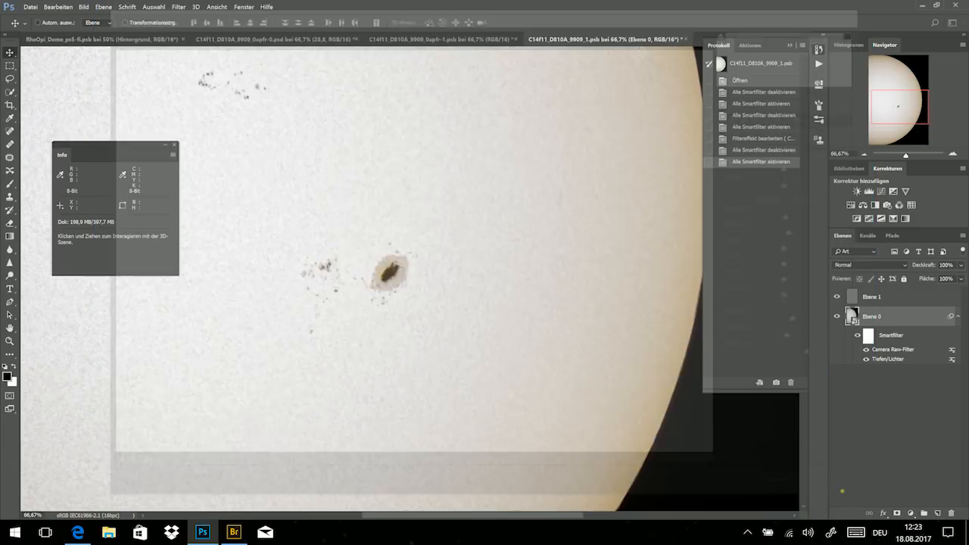
pyautogui.click(843, 491)
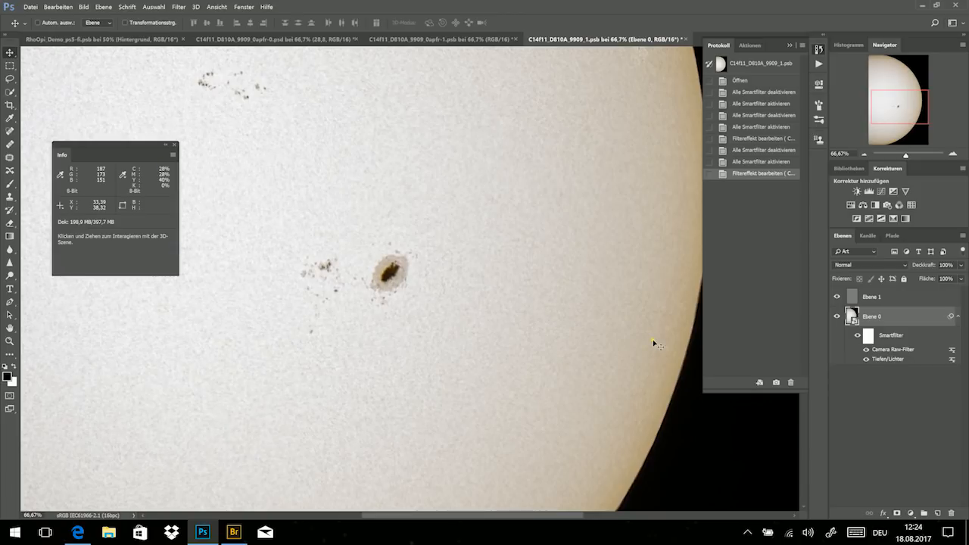
# - Show the available image adjustments and compare Ebene 0 with all its smart filters disabled and enabled
pyautogui.click(84, 7)
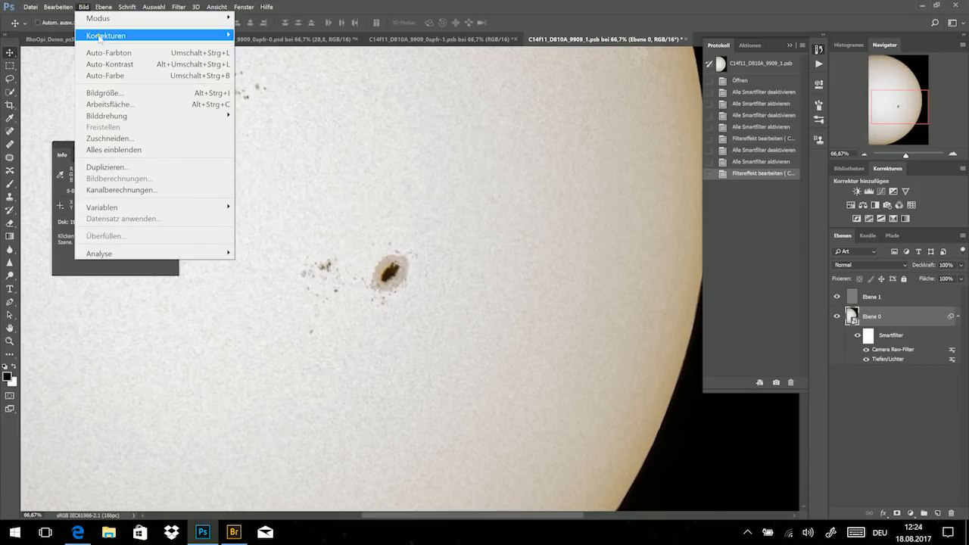
pyautogui.moveTo(102, 38)
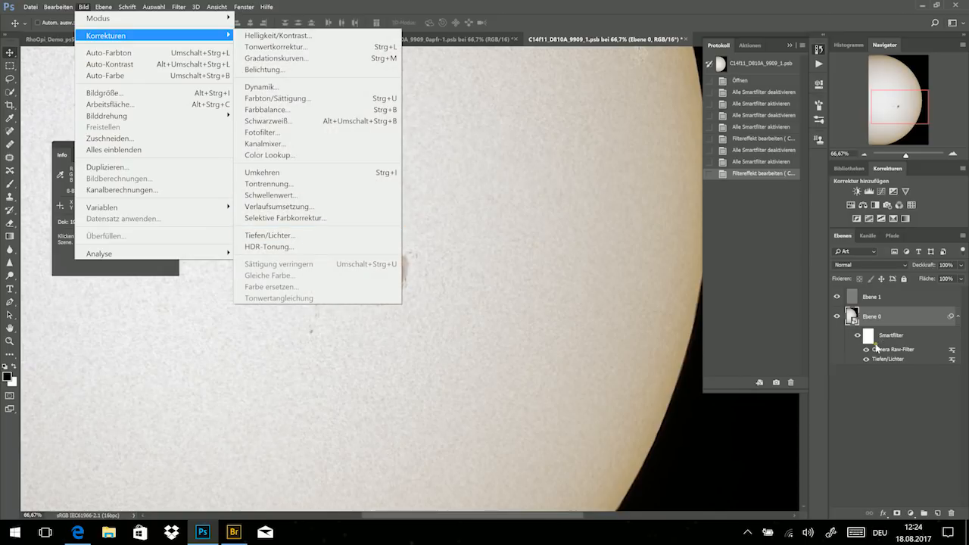
pyautogui.click(885, 393)
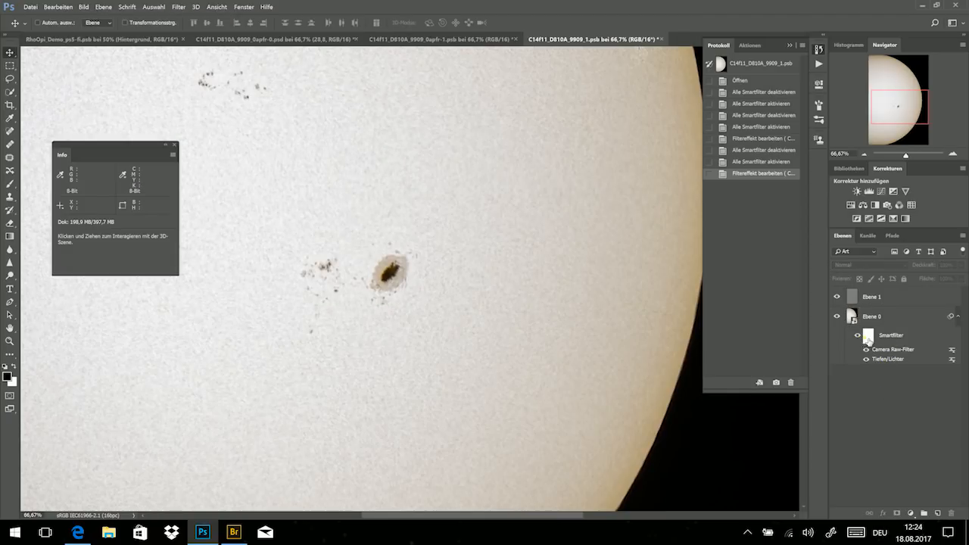
pyautogui.click(858, 336)
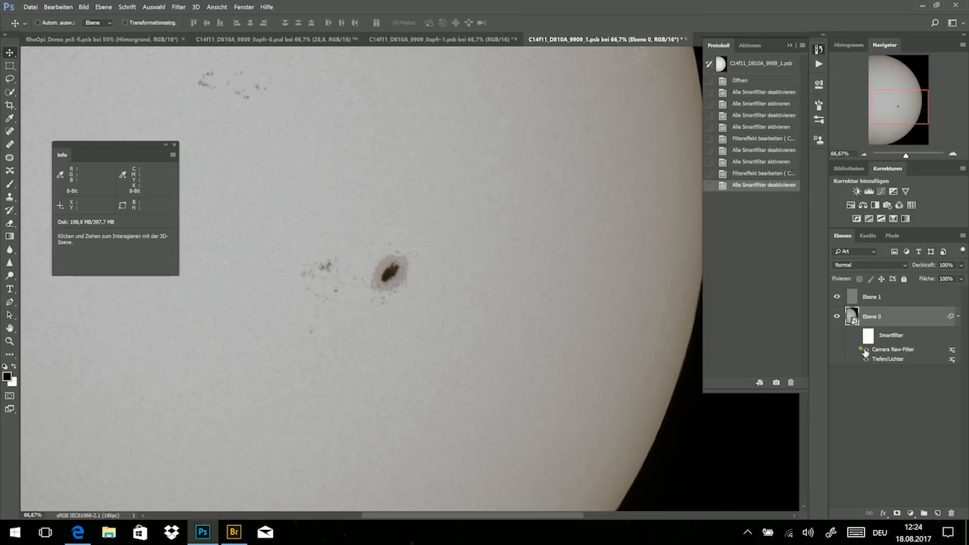
pyautogui.click(858, 336)
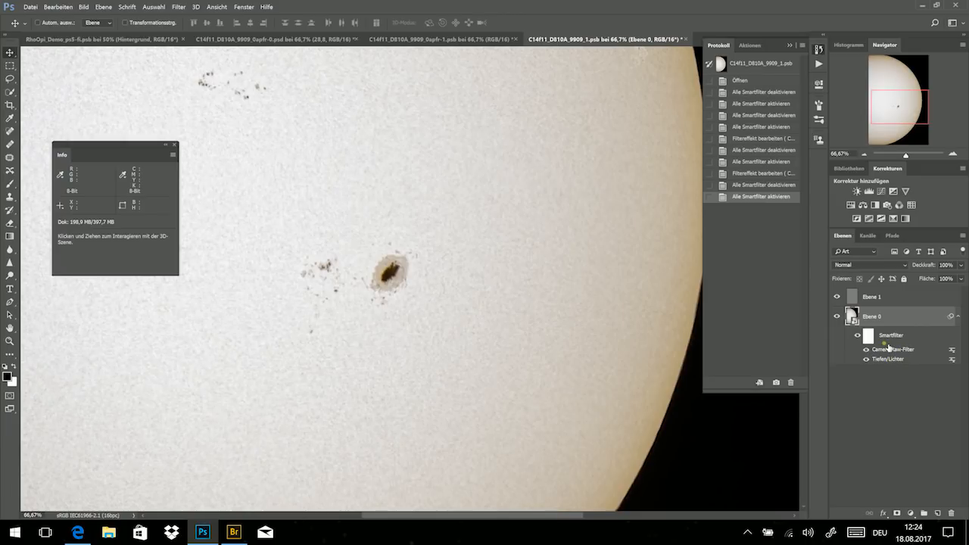
pyautogui.click(864, 155)
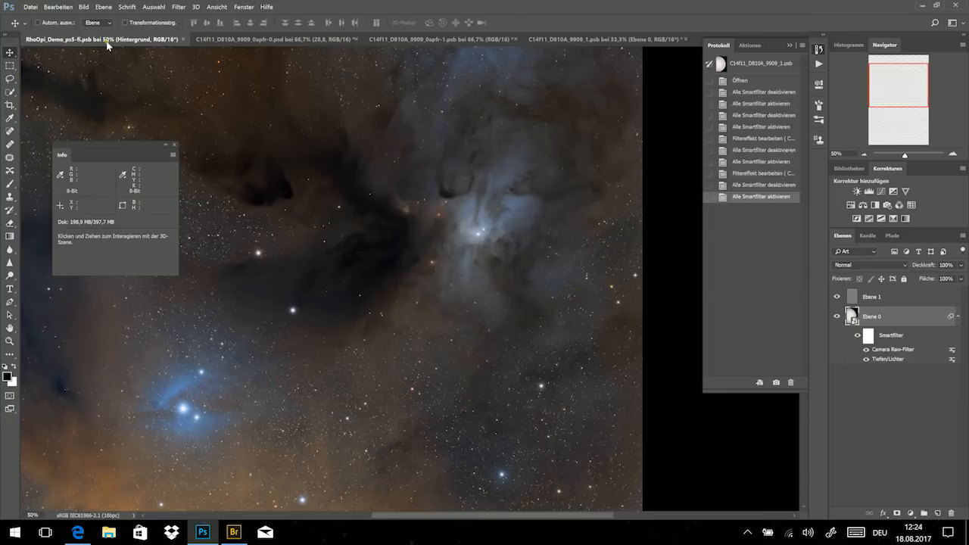
# - Show the RhoOpi_Demo_ps5-fi.psb nebula image and examine its lower, orange-coloured region
pyautogui.click(107, 42)
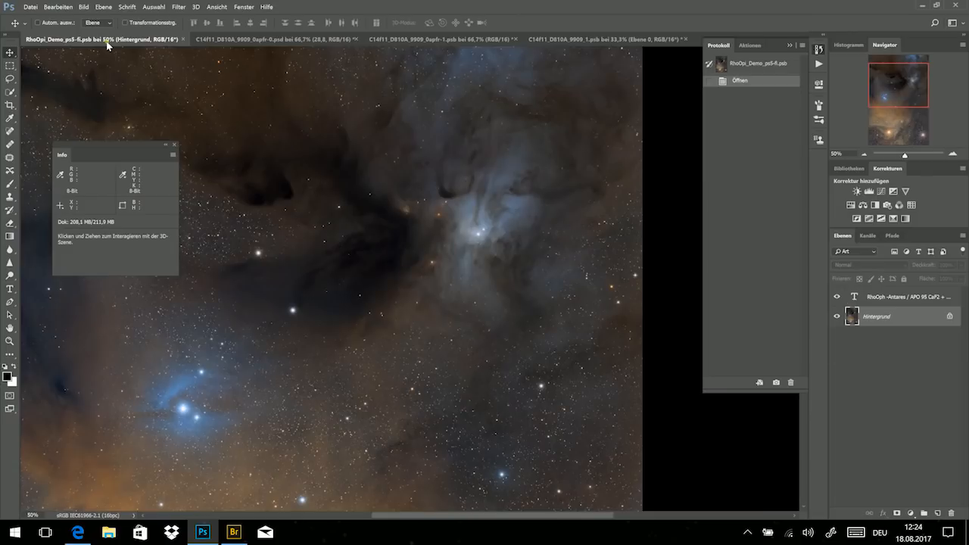
pyautogui.moveTo(891, 85); pyautogui.dragTo(893, 106)
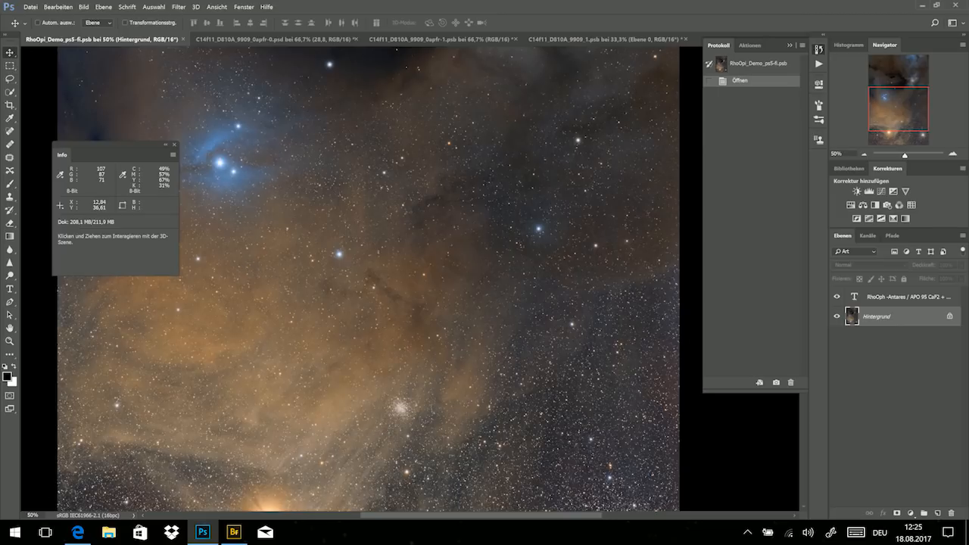
# - Switch to Bridge and view MSP_1_3353_LaPalma_Office.jpg as a full-screen preview
pyautogui.click(237, 534)
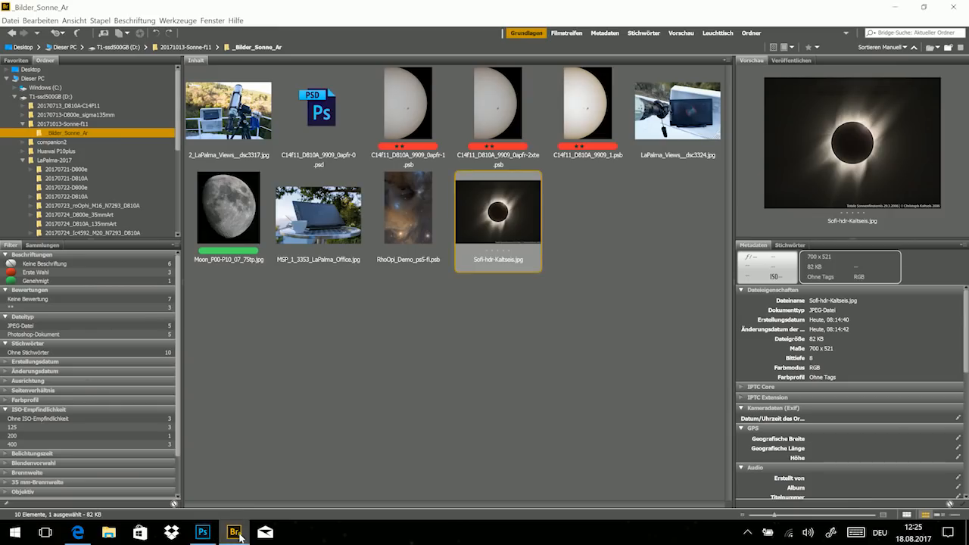
pyautogui.click(334, 225)
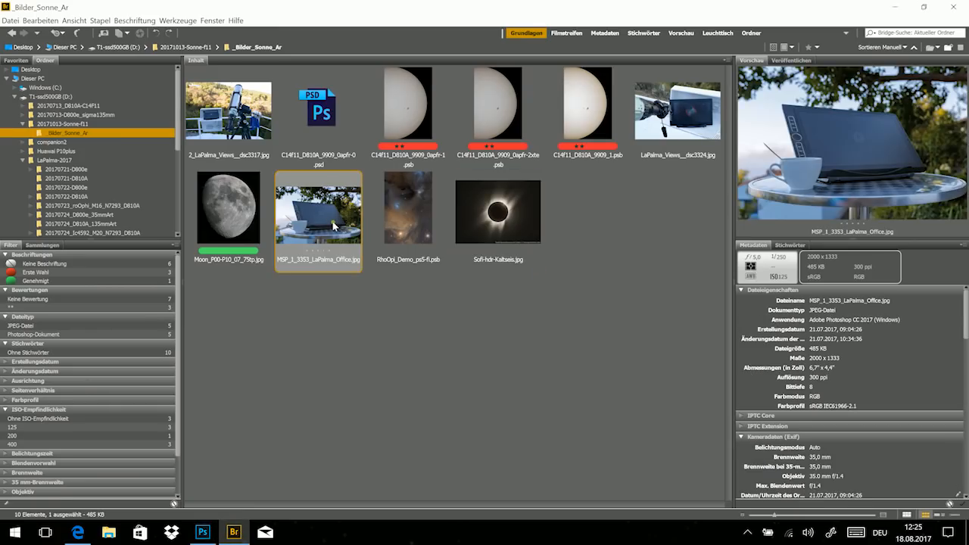
pyautogui.press('space')
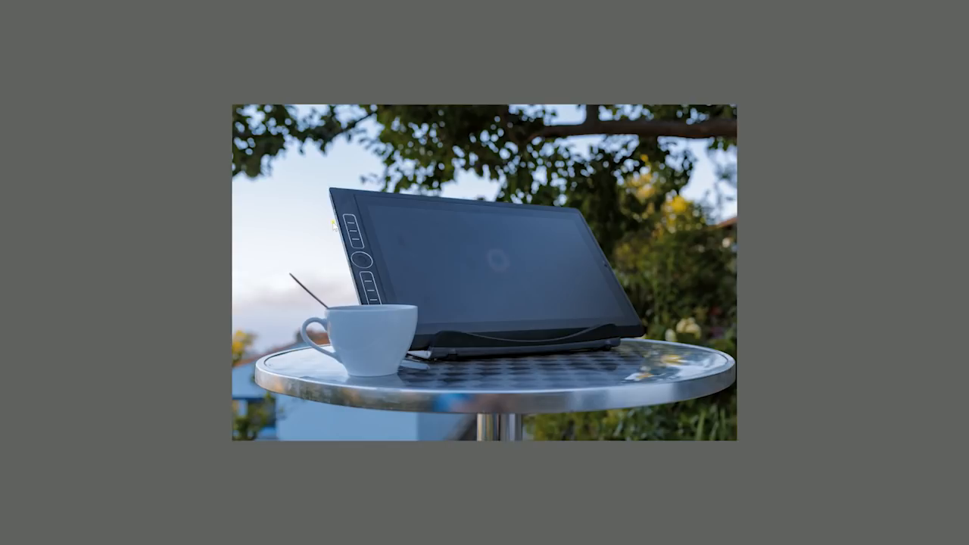
pyautogui.press('space')
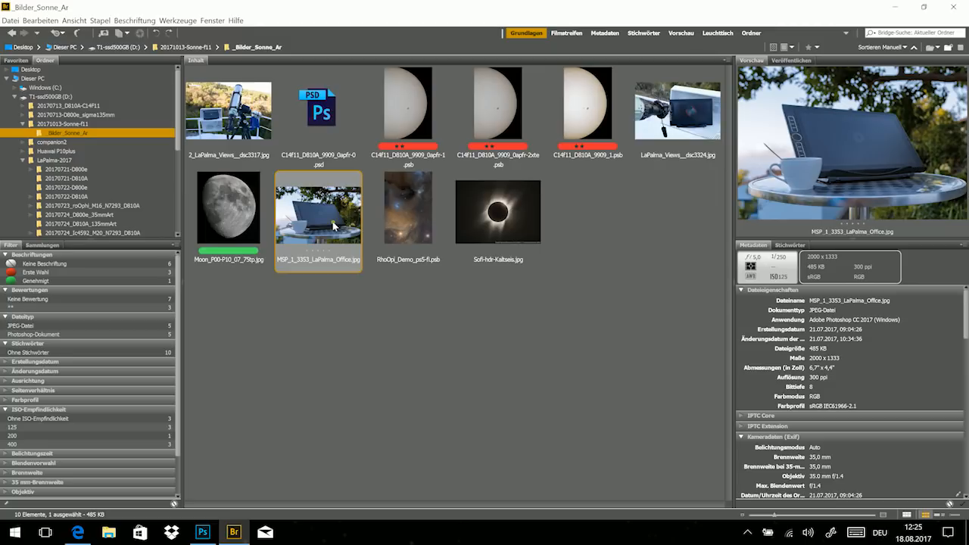
pyautogui.hotkey('ctrl', 'f')
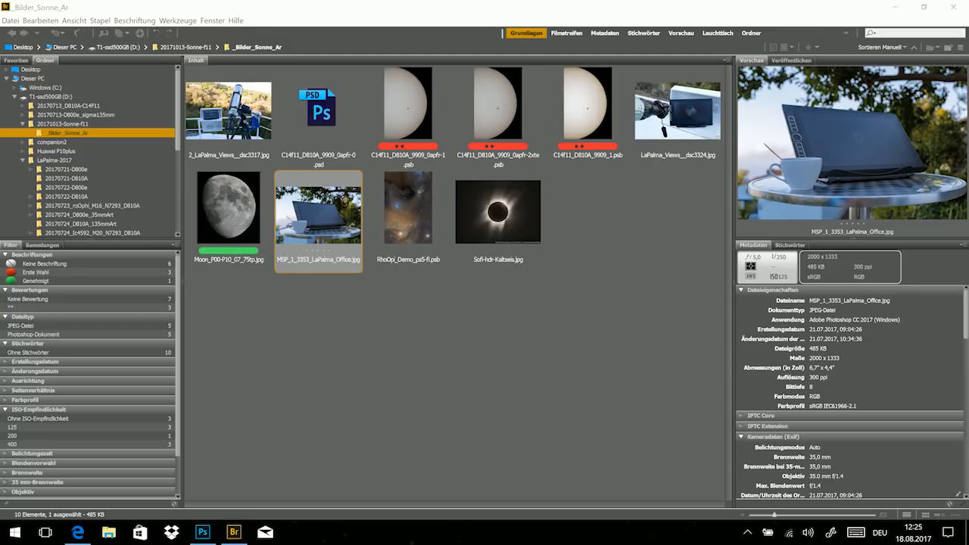